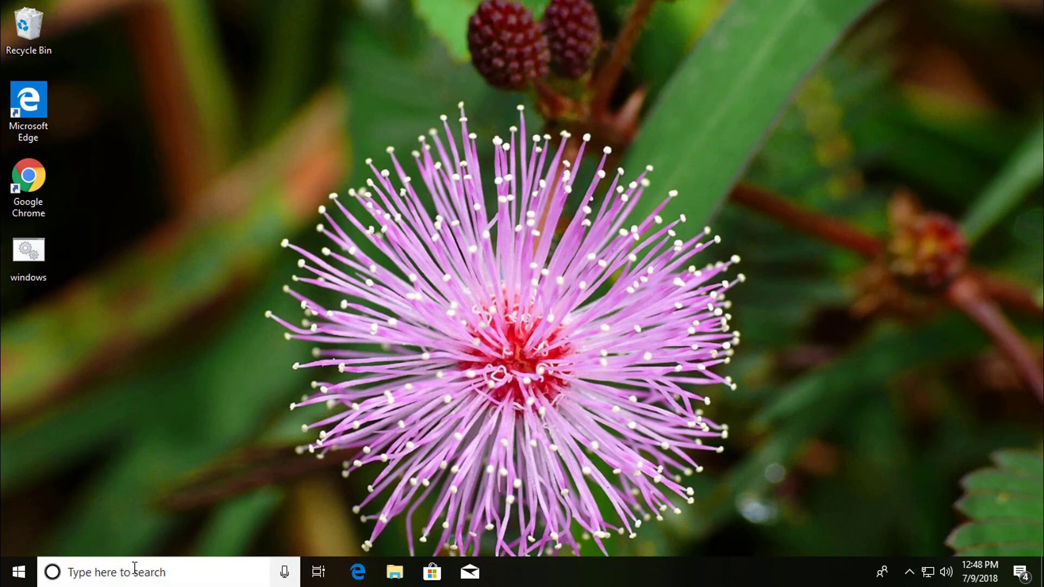
- Launch Command Prompt as administrator from the Windows search results for 'cmd'
click(120, 573)
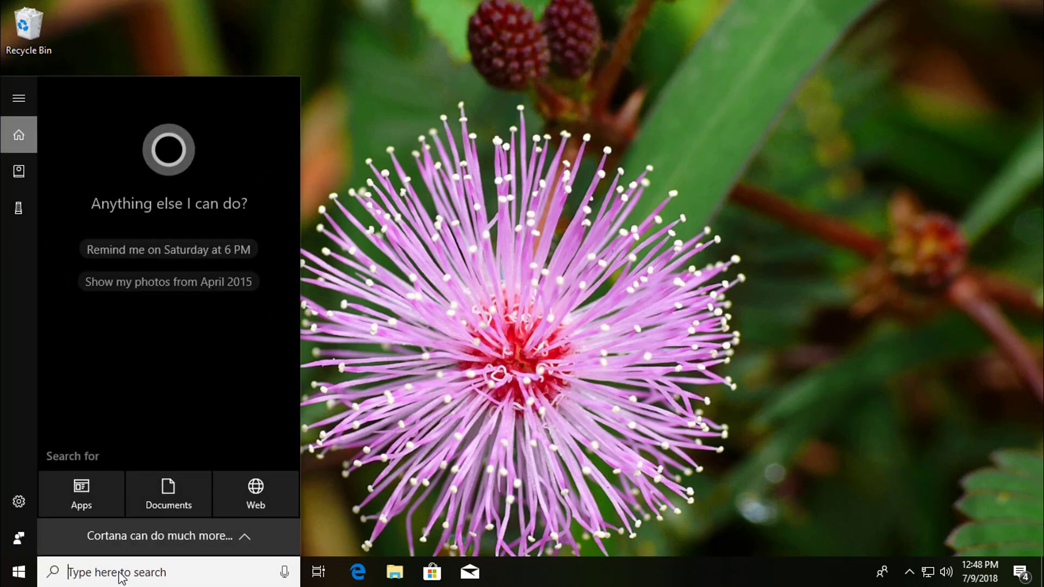
text(cmd)
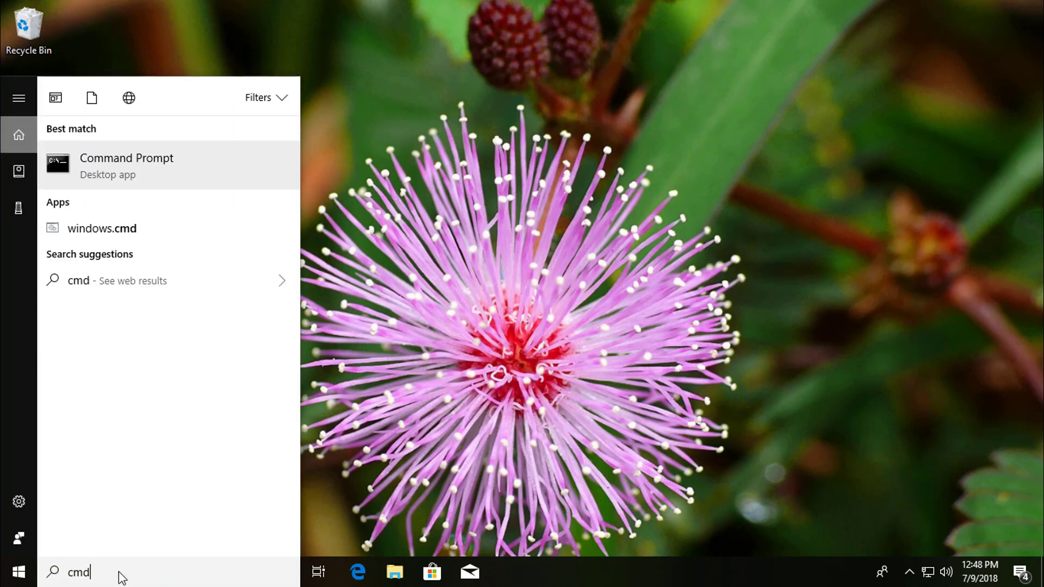
right_click(133, 163)
click(187, 172)
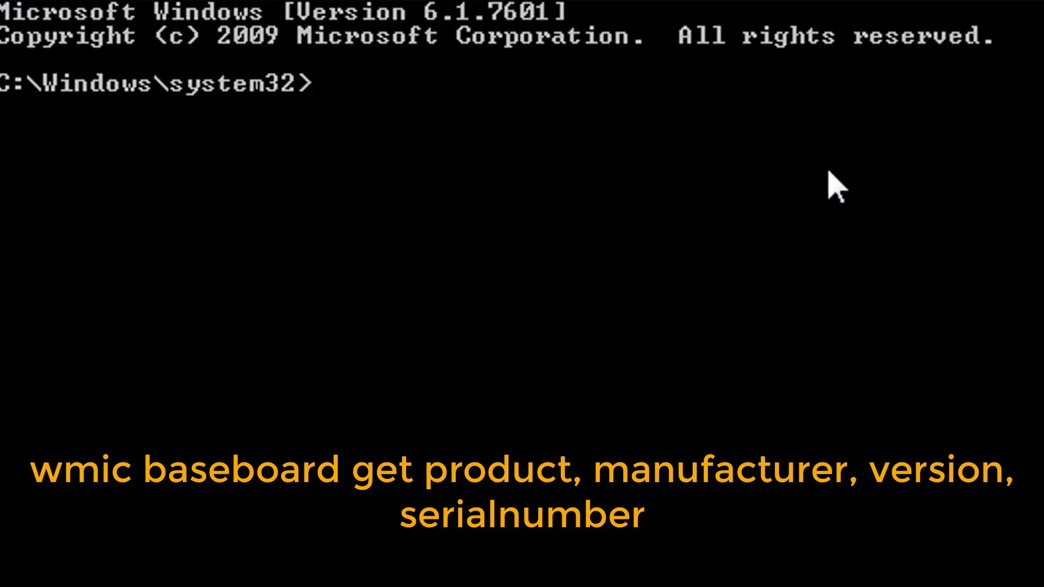
text(w)
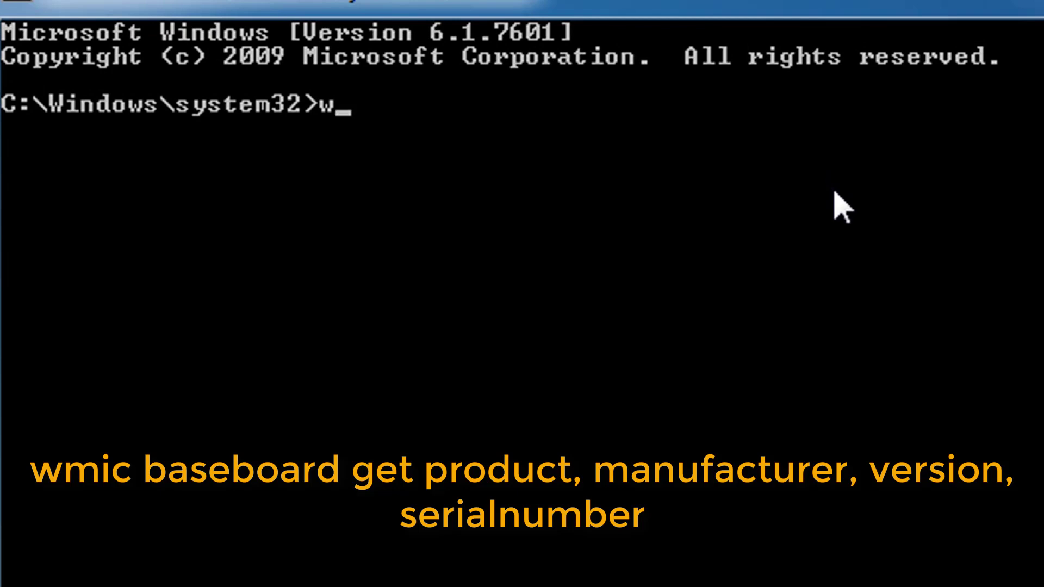
text(mic )
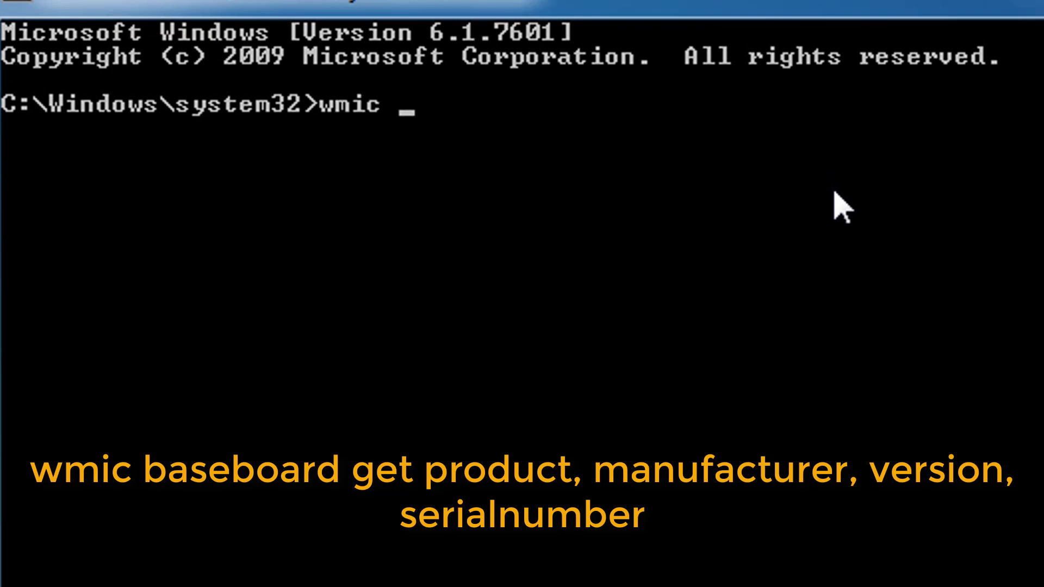
text(baseboa)
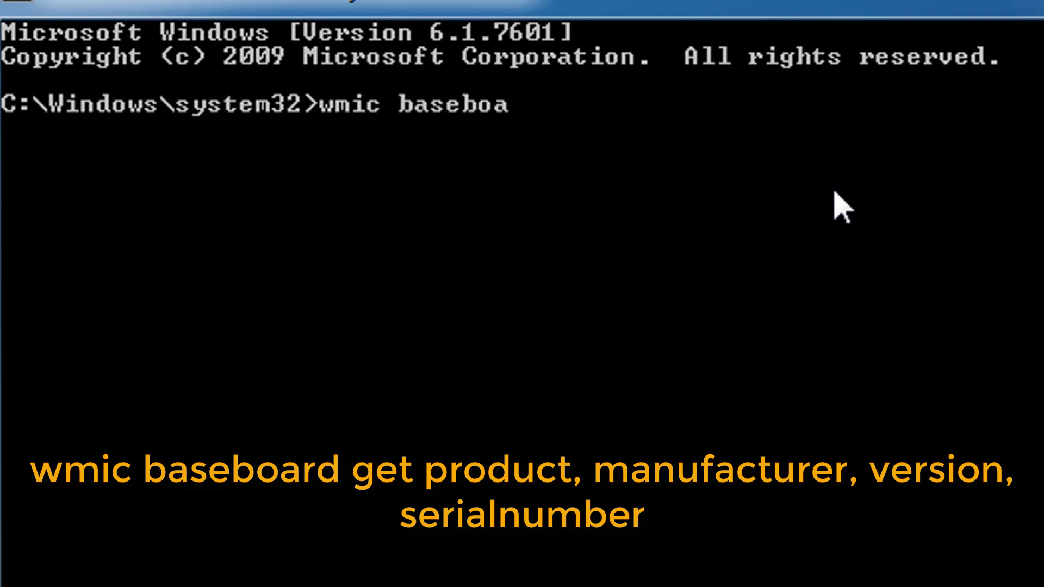
text(rd)
text( get produc)
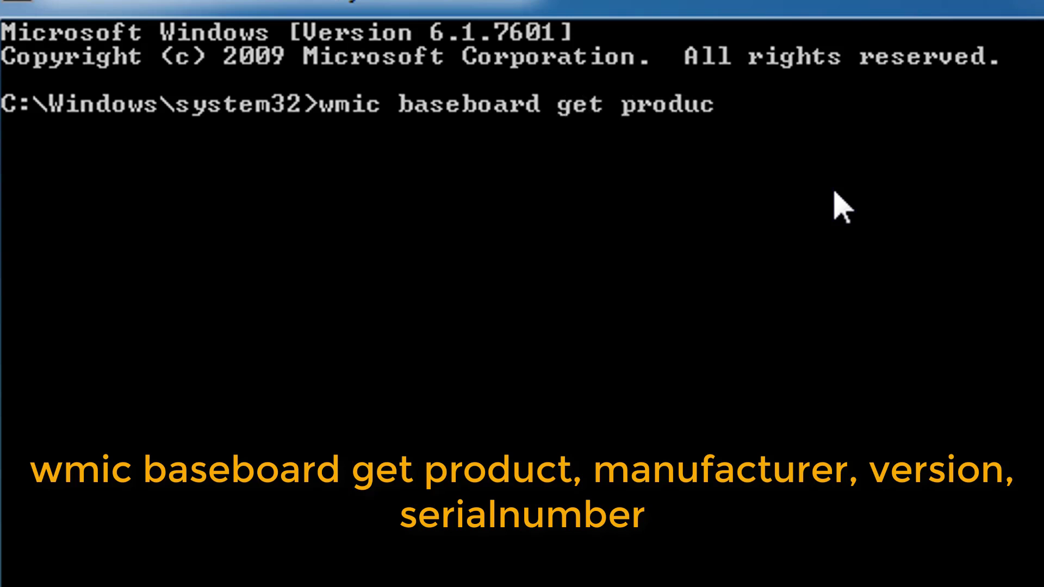
text(t, mau)
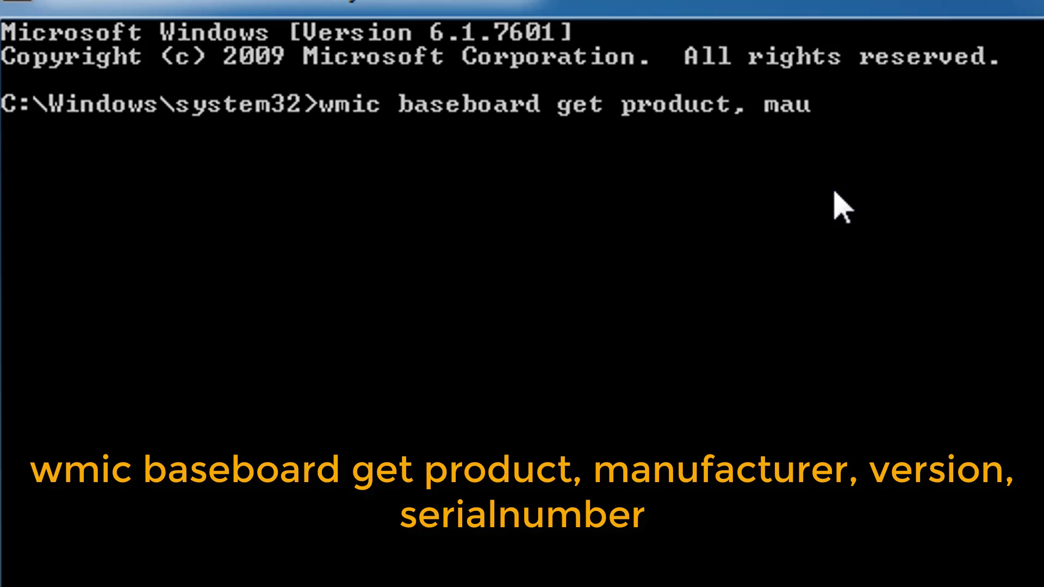
- Run the wmic baseboard query to list the motherboard's product, manufacturer, version and serial number
key(BackSpace)
text(nufact)
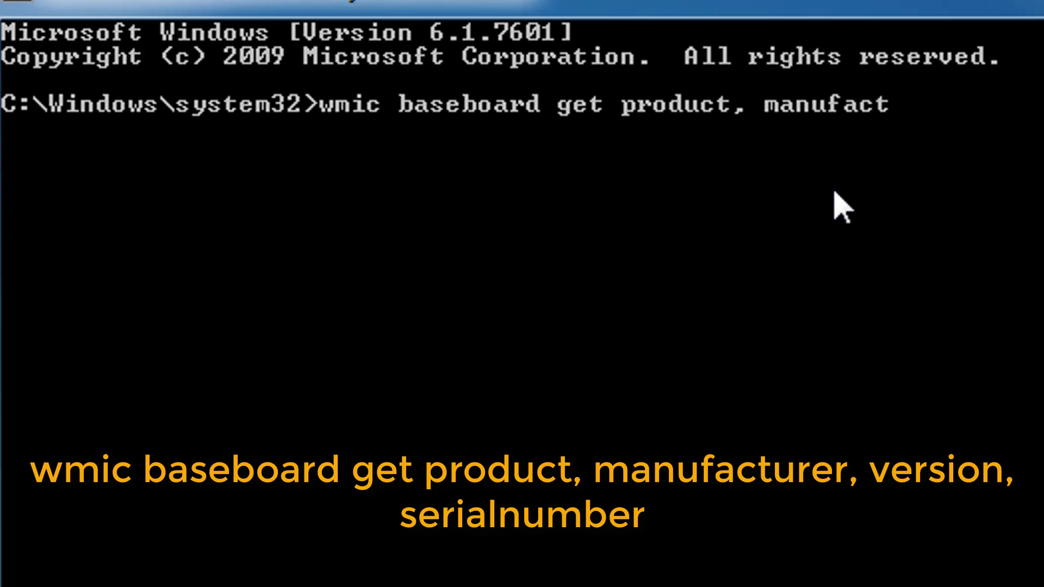
text(urer)
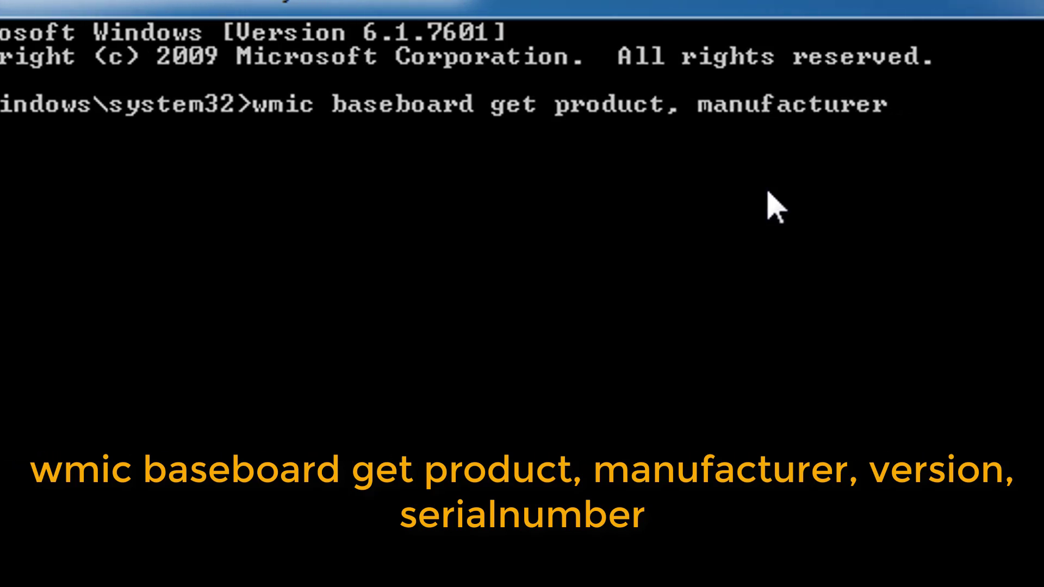
text(,)
text( version)
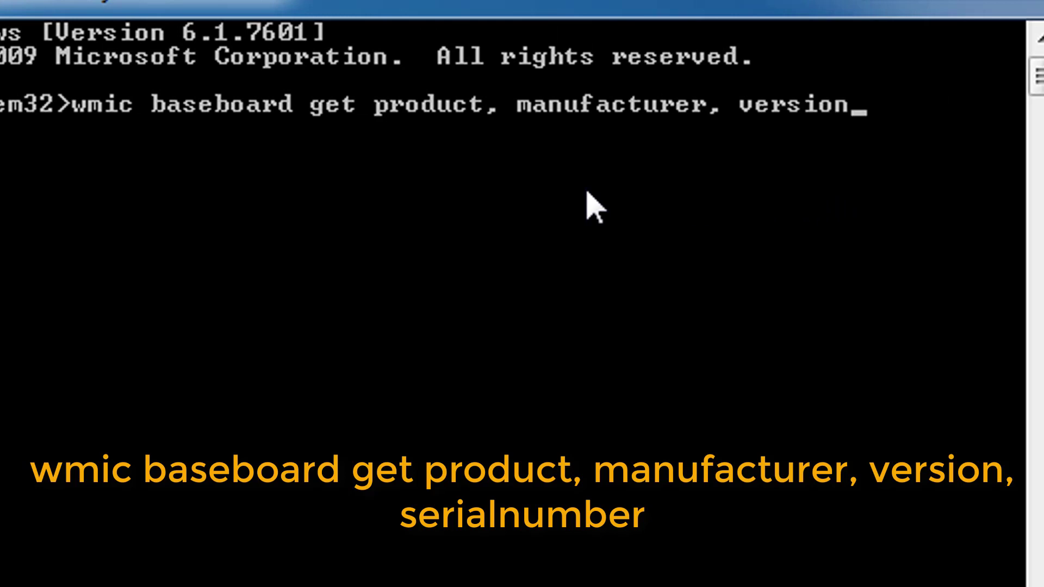
text(, seria)
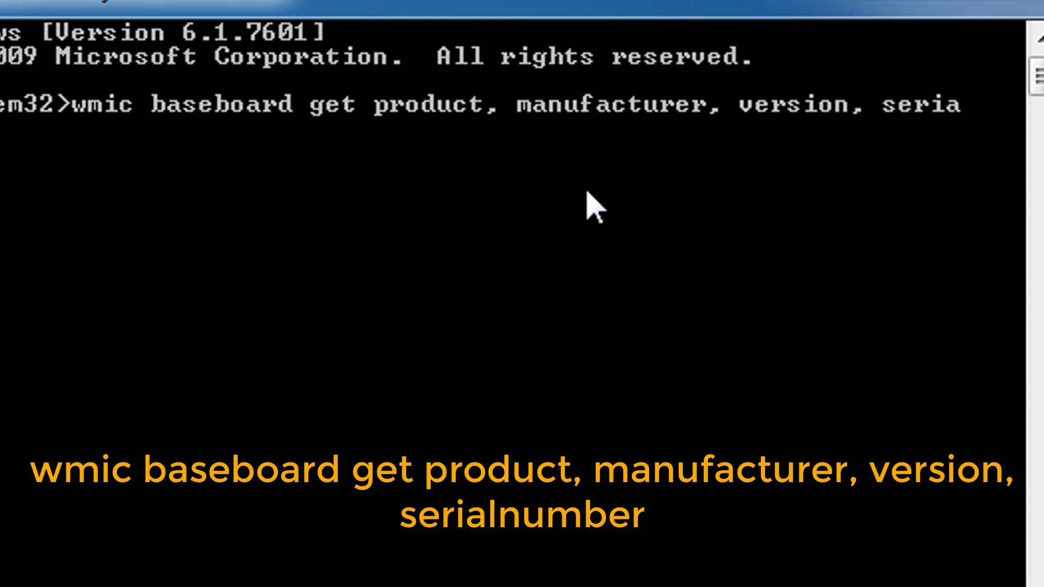
text(l)
text(be)
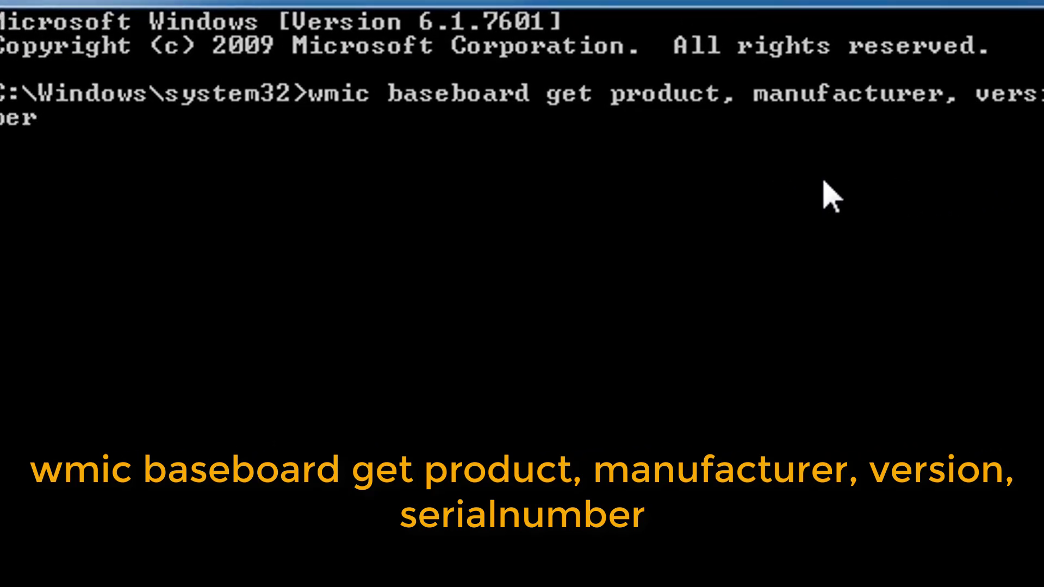
text(r)
key(Return)
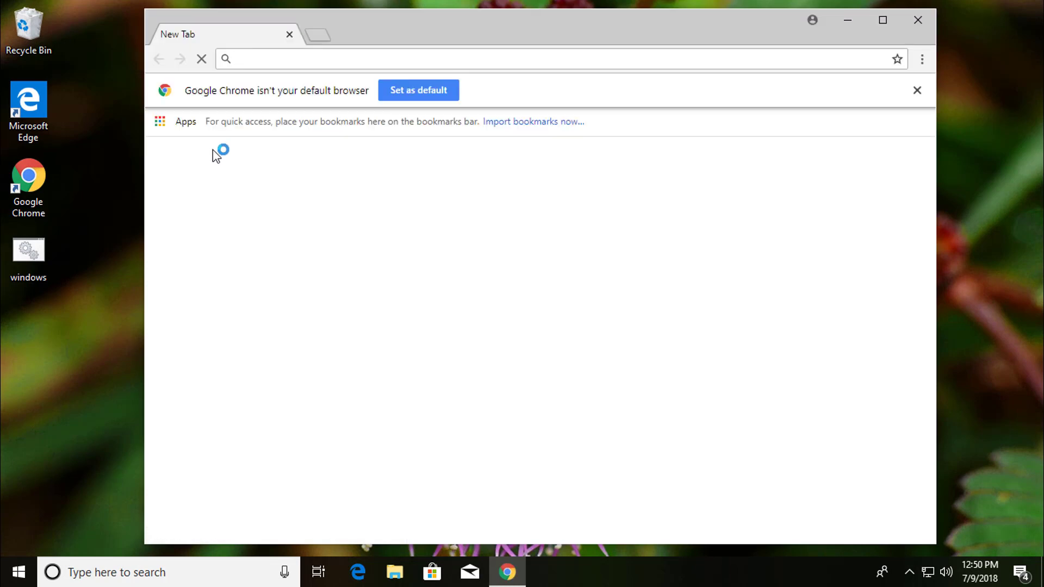
- Dismiss the default-browser notice and search Google for 'asus driver download'
click(918, 91)
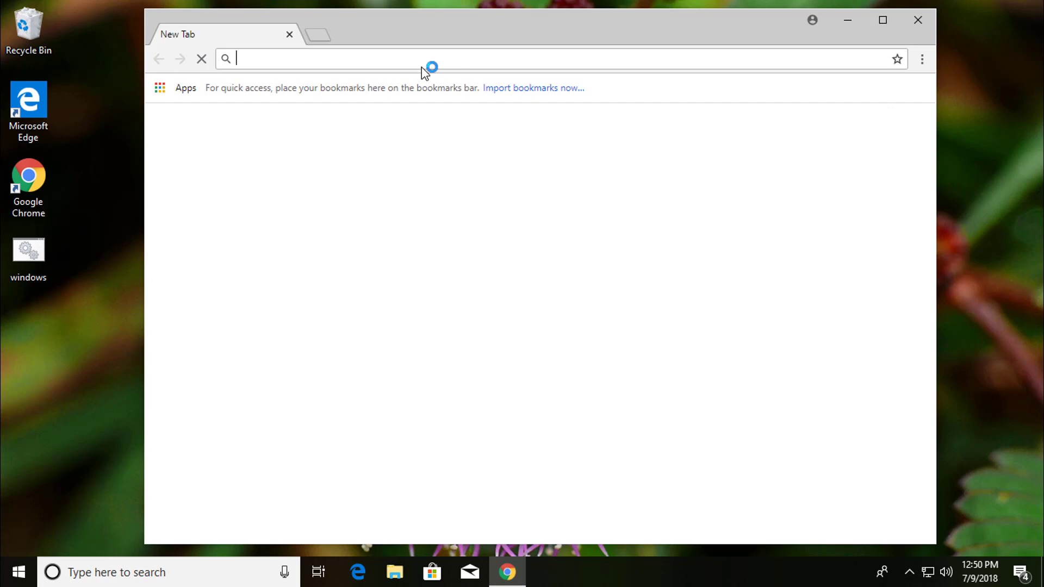
text(as)
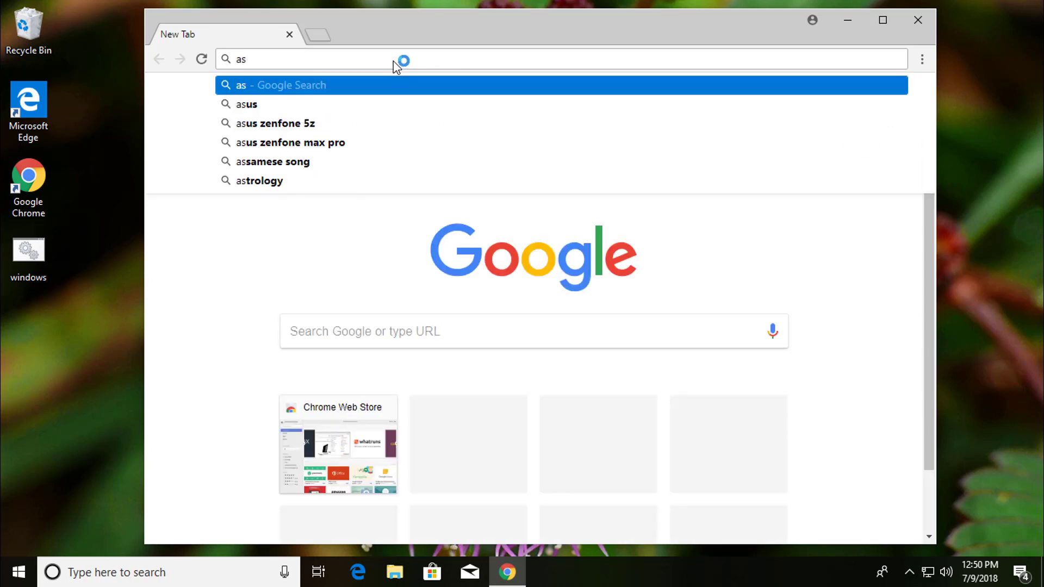
text(us)
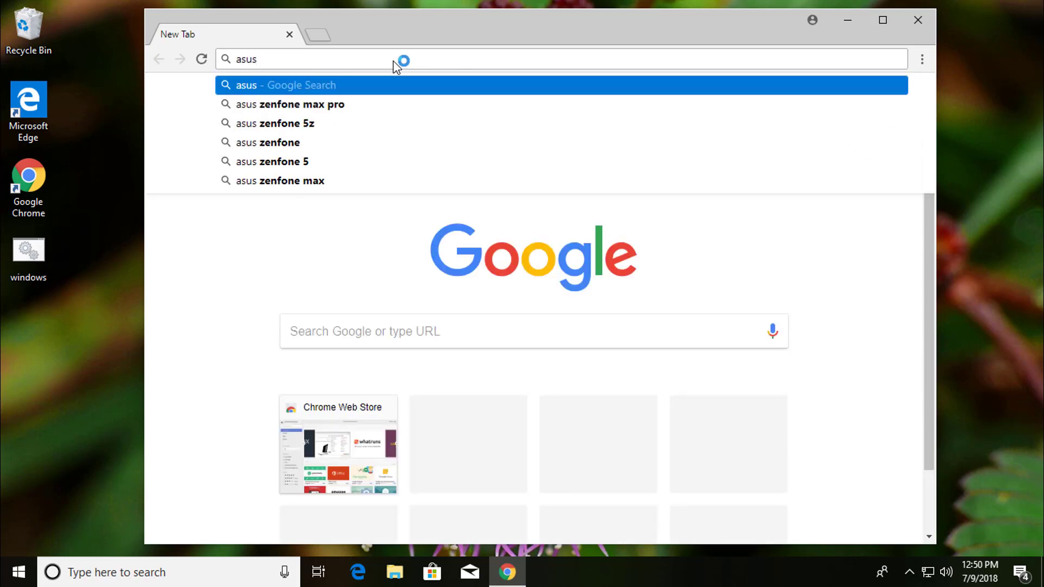
text( driver )
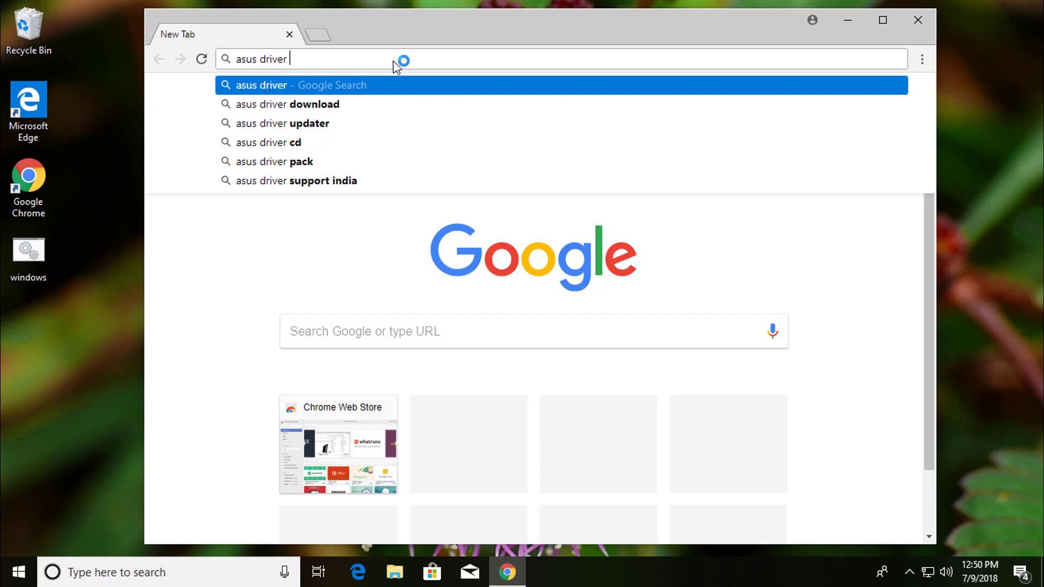
text(download)
key(Return)
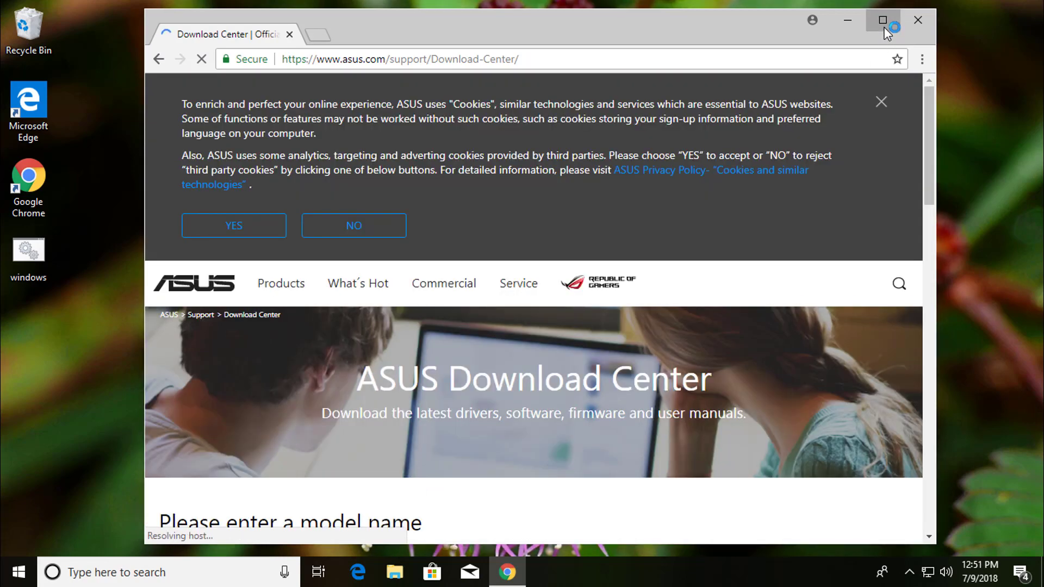
- Maximize the browser, dismiss the cookie notice and focus the model name search field
click(883, 21)
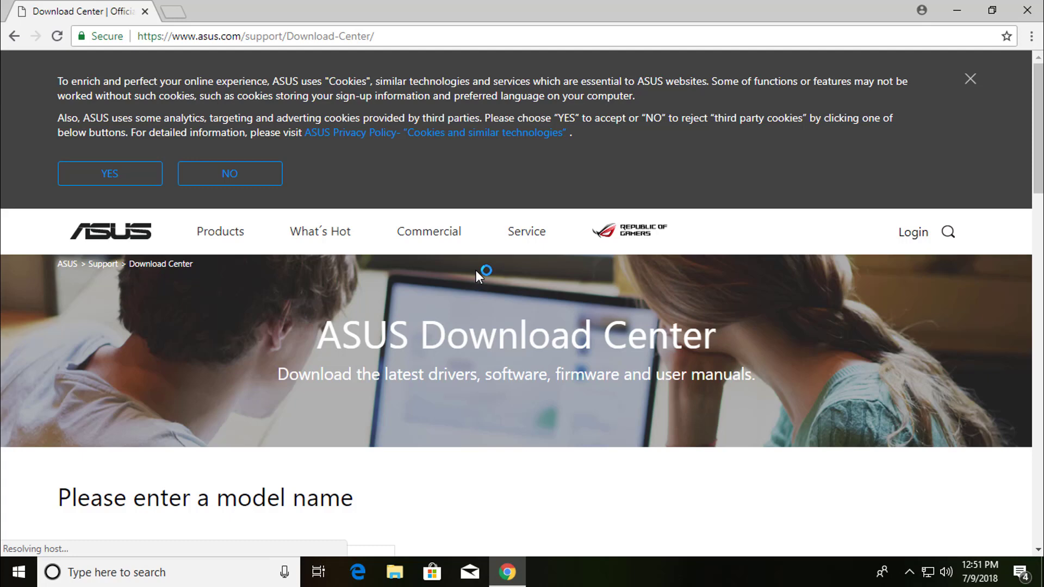
click(971, 78)
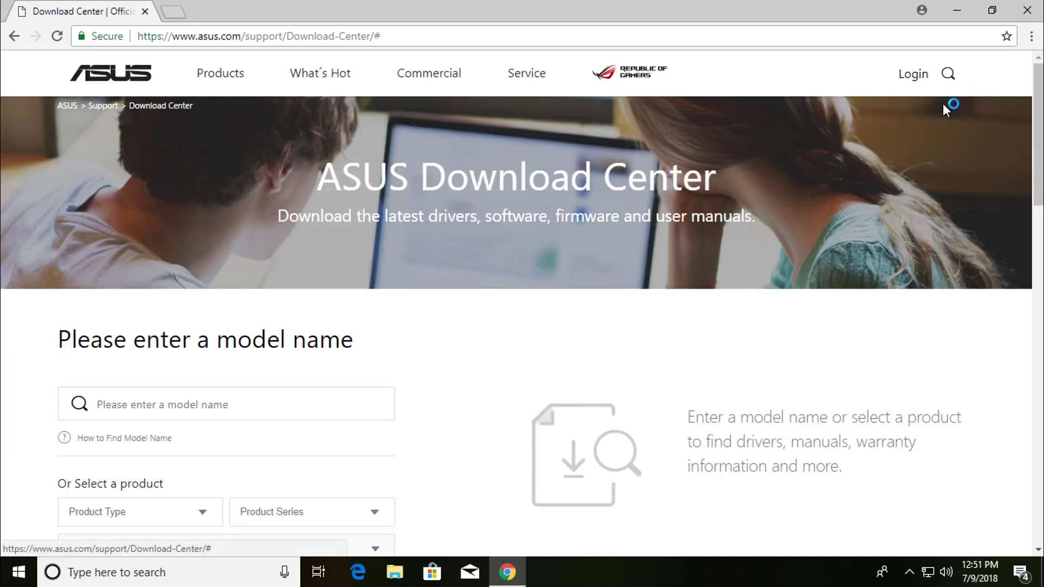
scroll(338, 394, down, 3)
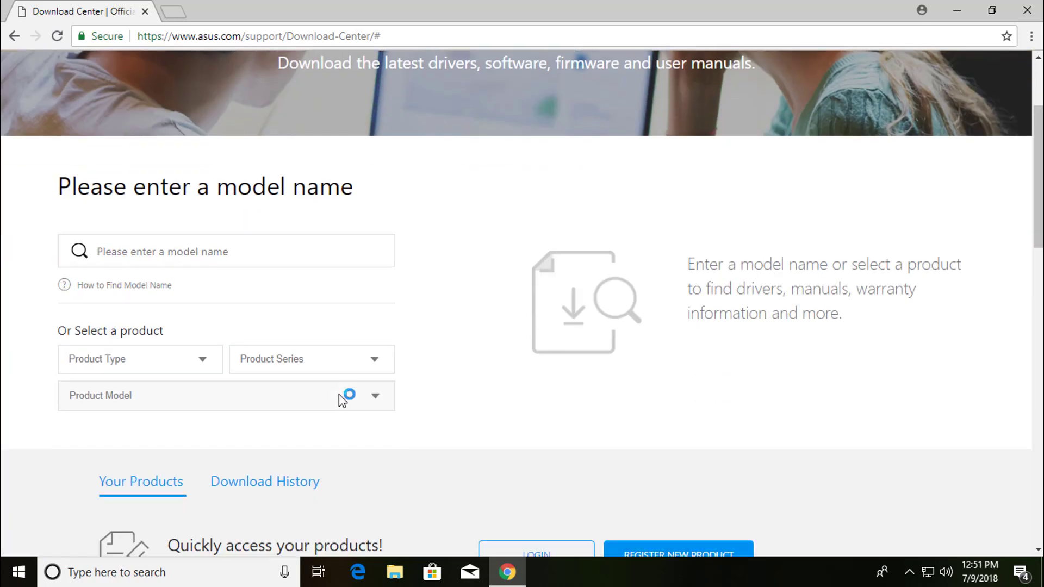
click(151, 252)
- Set the product type to Motherboards
click(197, 359)
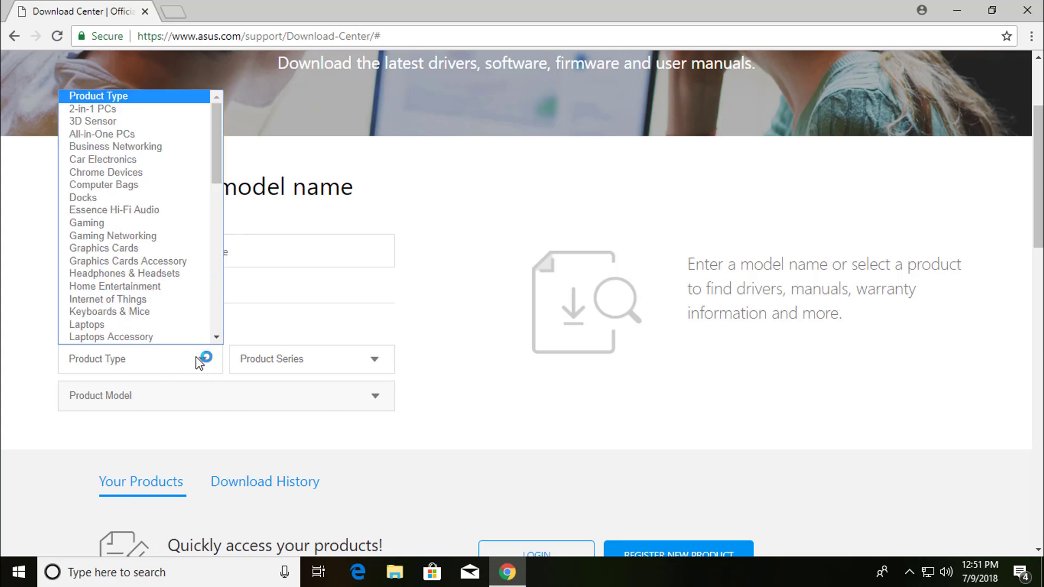
key(m)
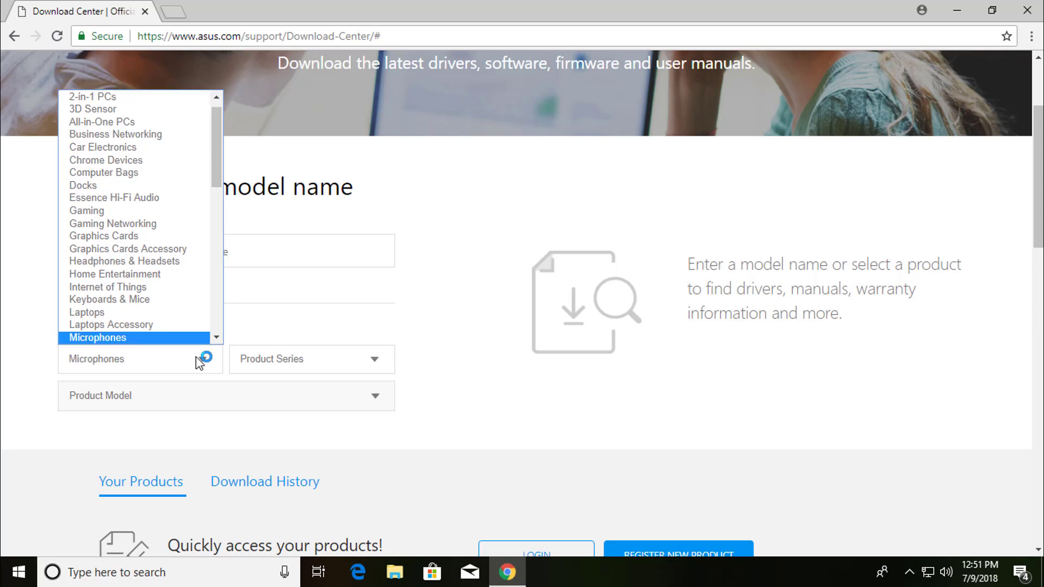
key(m)
key(m)
key(m)
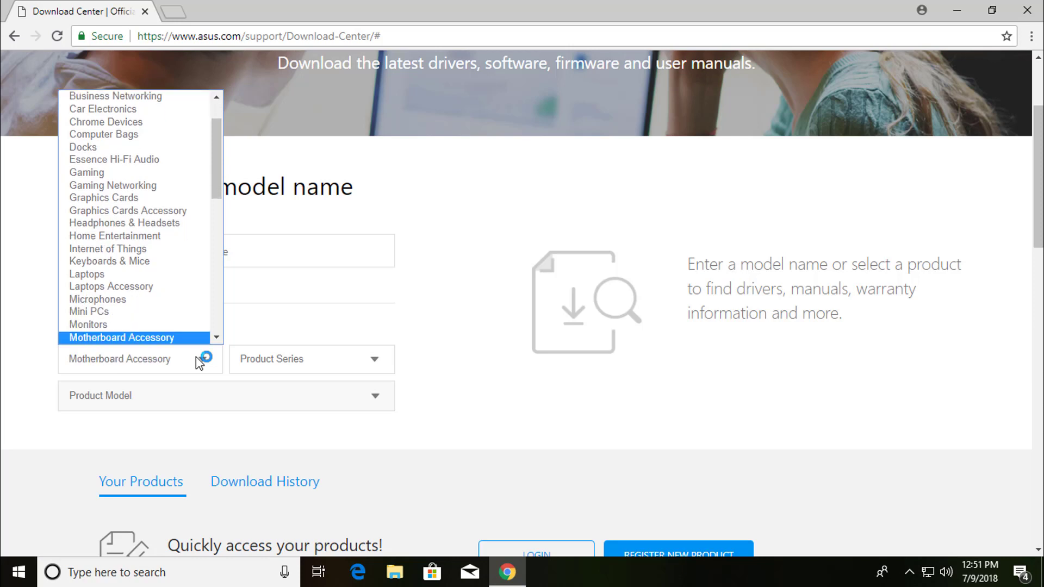
key(m)
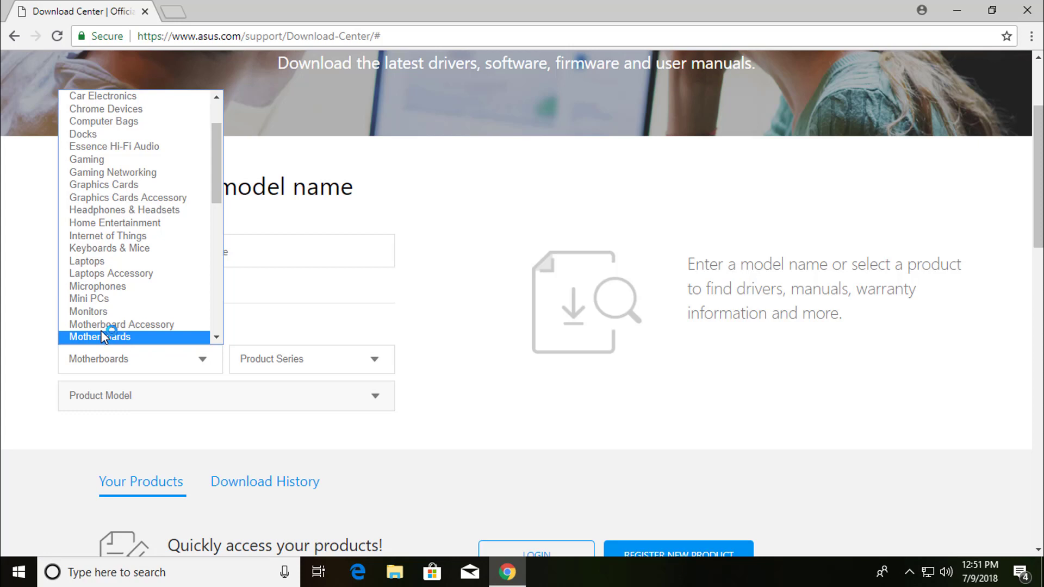
click(114, 338)
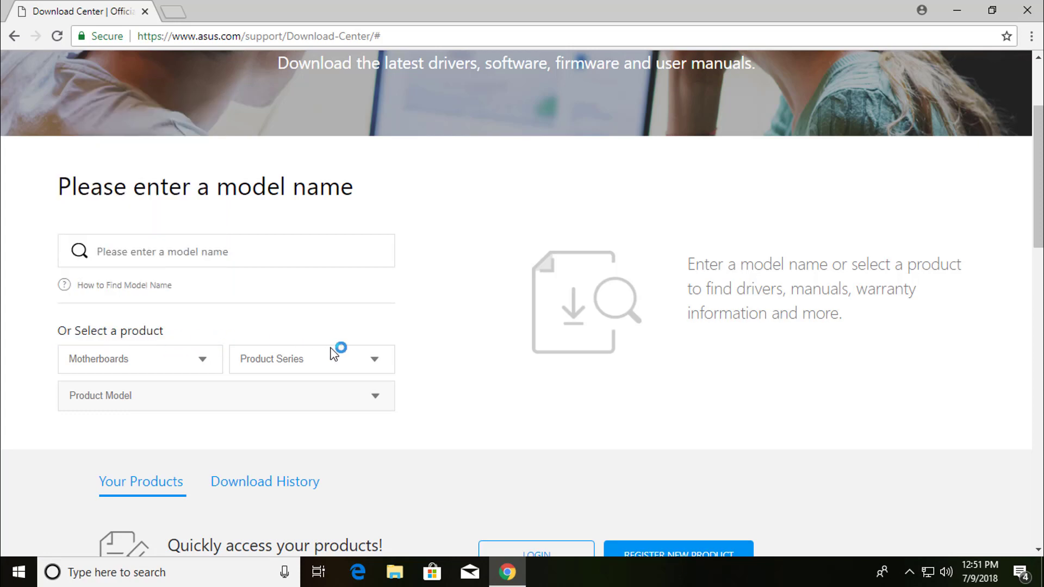
- Choose All product series and narrow the model search to H61M-CS
click(376, 365)
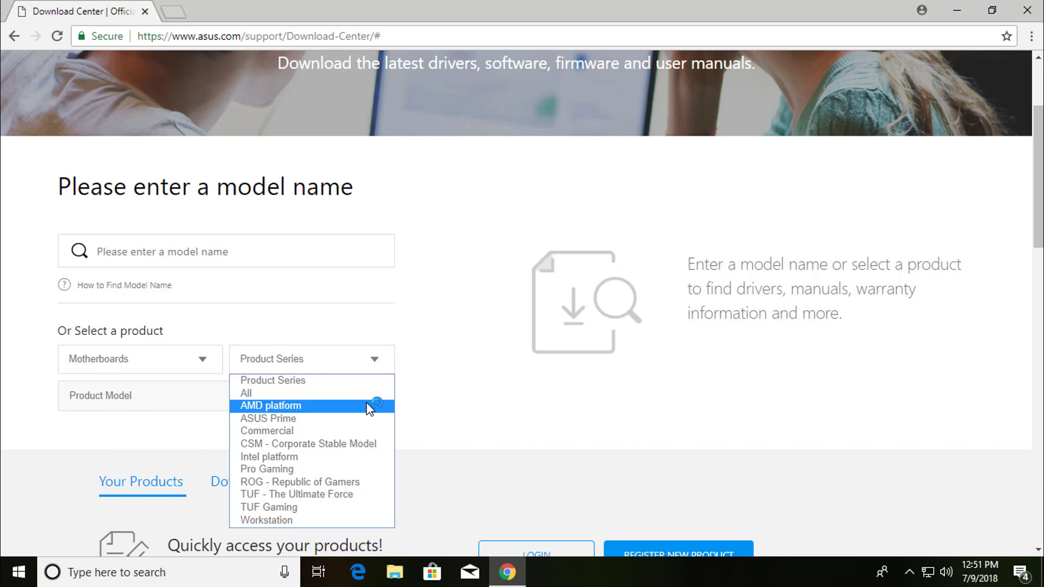
click(302, 394)
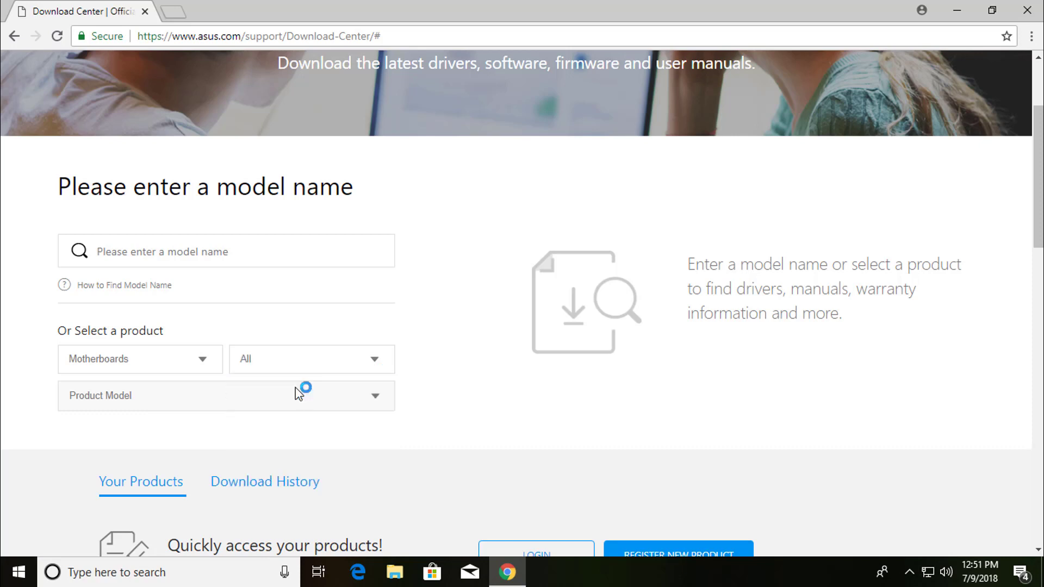
click(369, 400)
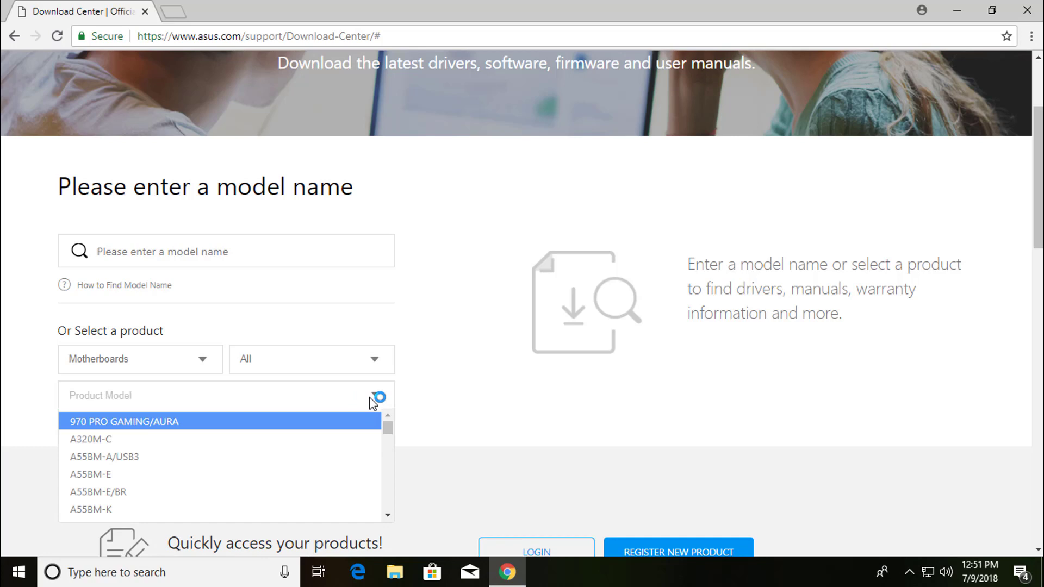
text(h)
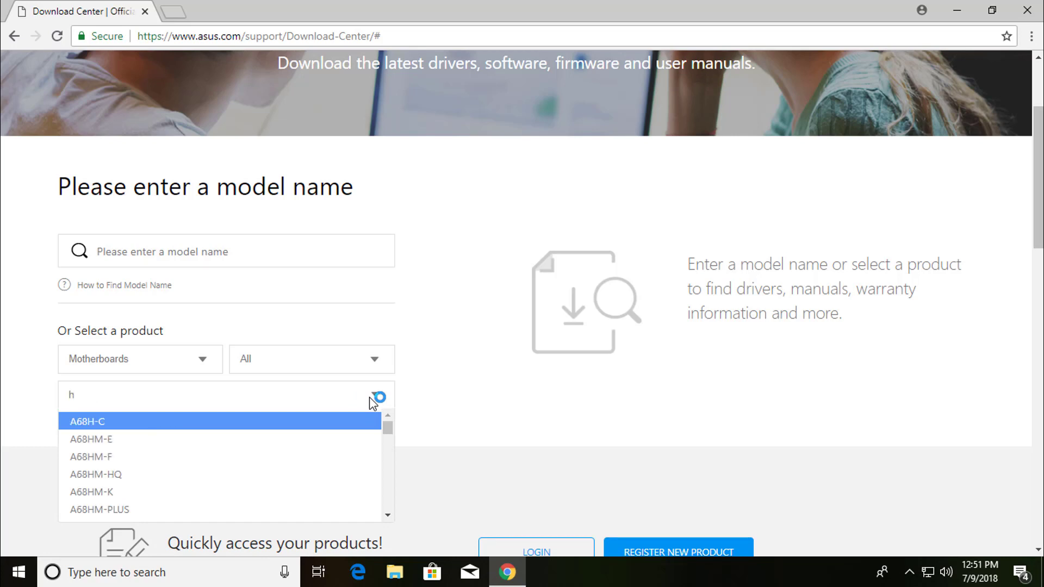
key(BackSpace)
text(H)
text(61)
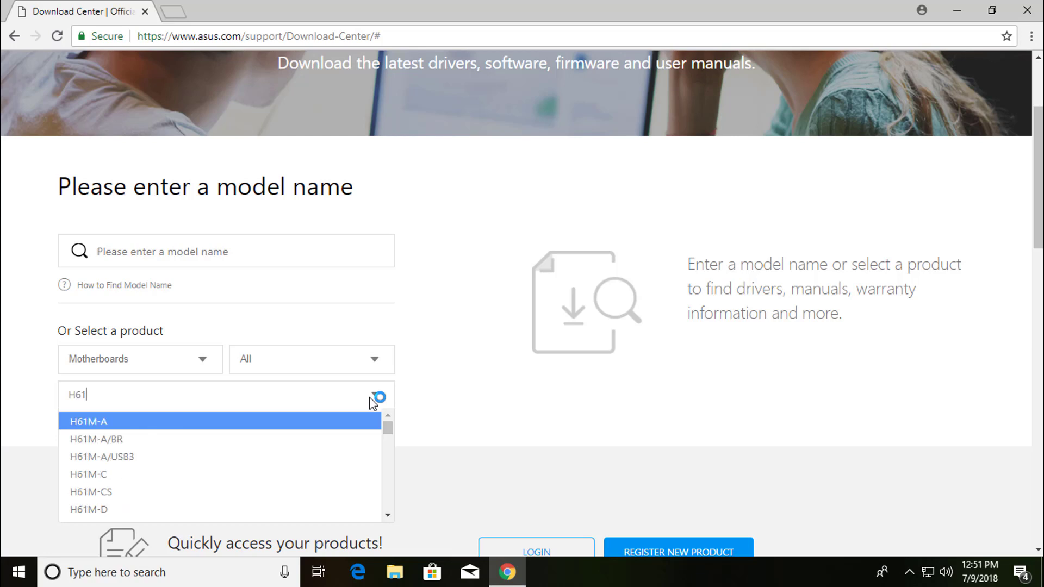
text(M)
text(-cs)
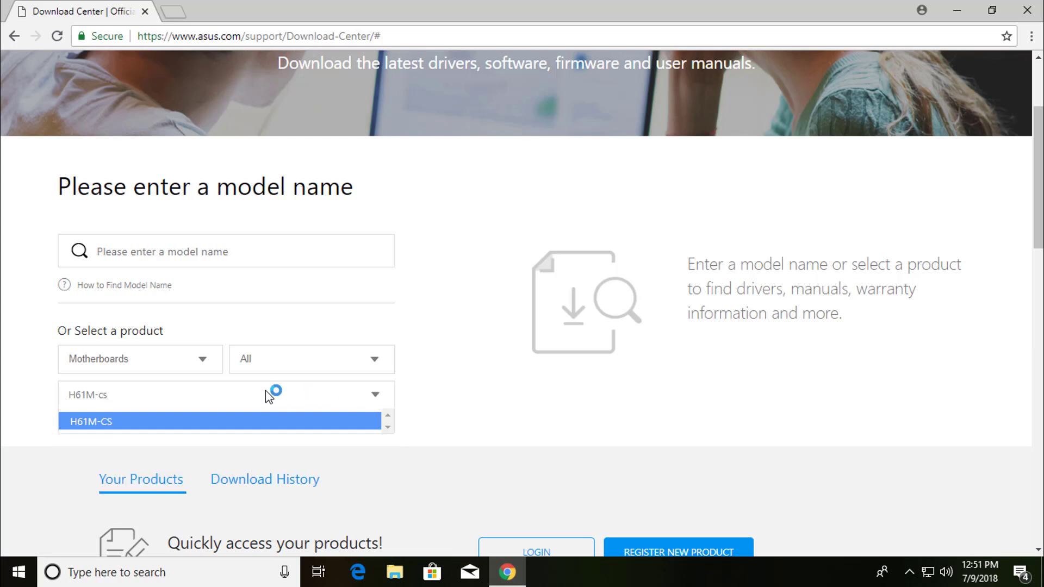
- Select the H61M-CS model and show its drivers for Windows 10 64-bit
click(90, 424)
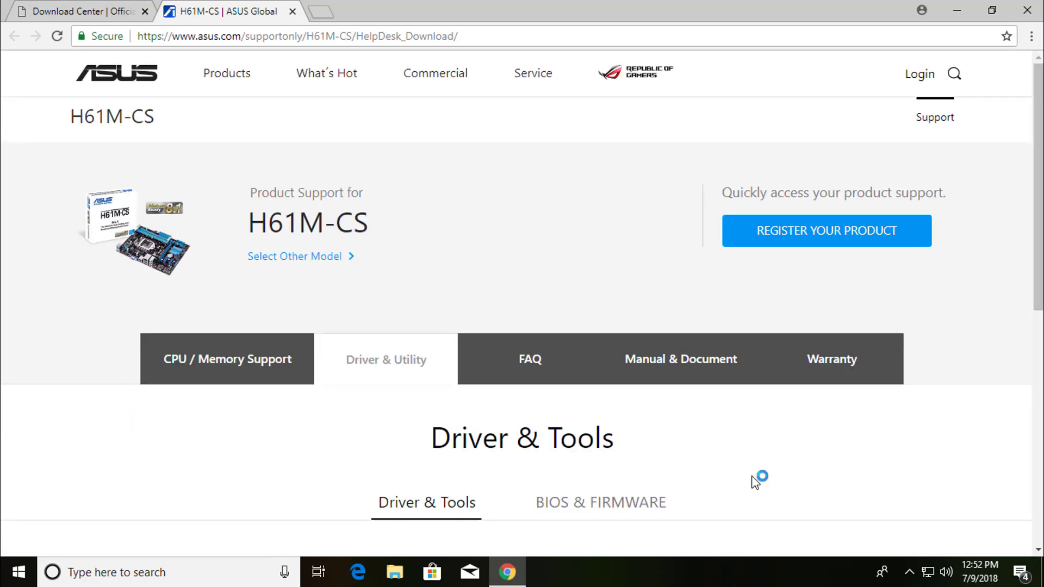
scroll(755, 481, down, 2)
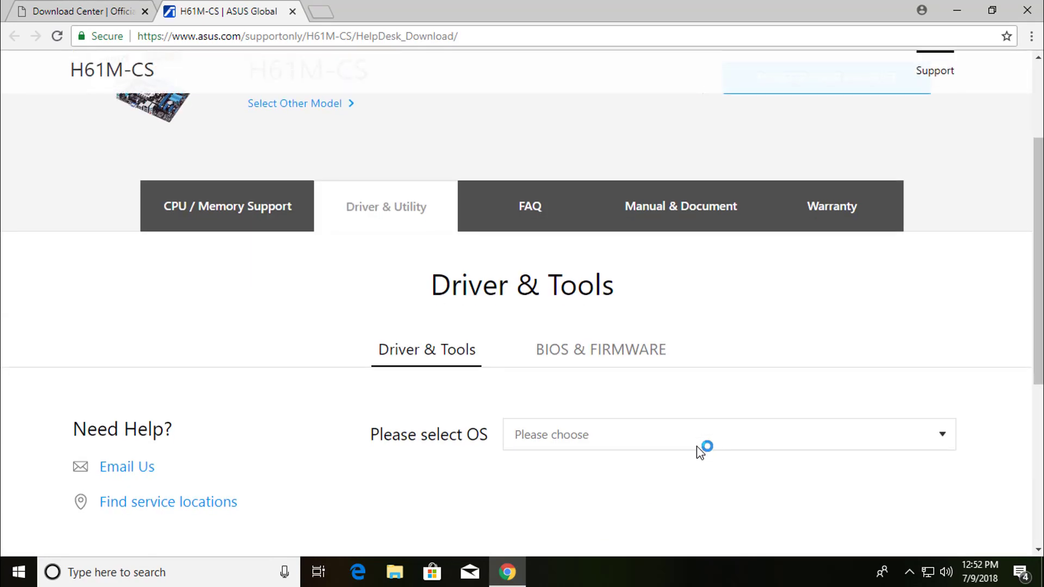
click(950, 435)
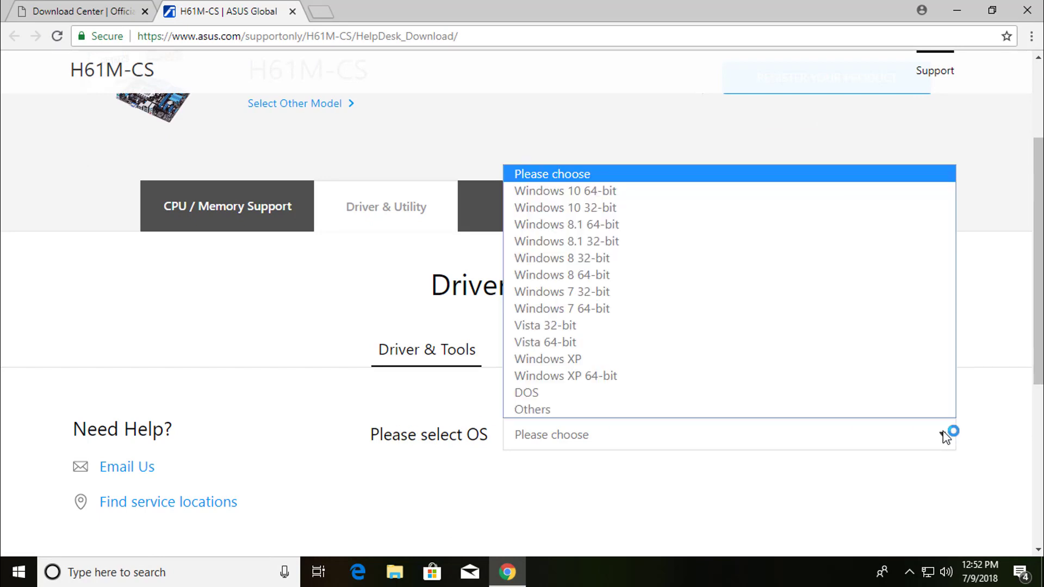
click(579, 195)
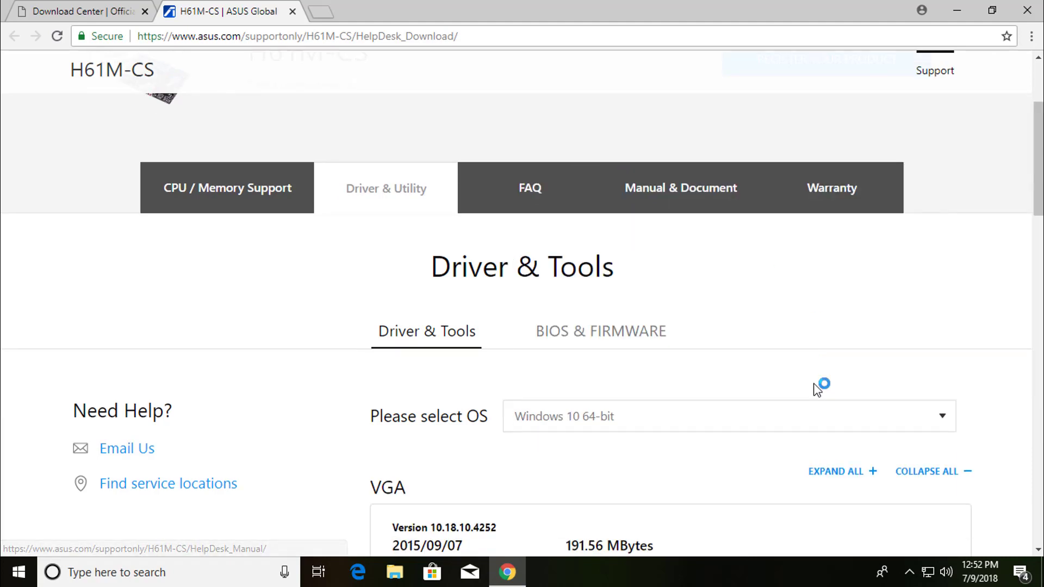
scroll(818, 383, down, 2)
scroll(750, 402, down, 2)
scroll(750, 403, down, 3)
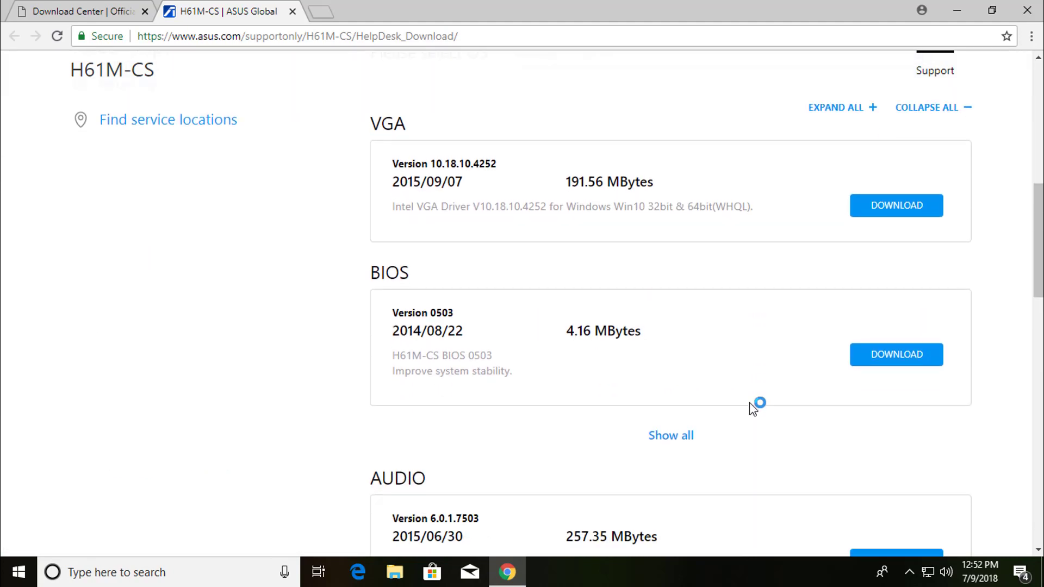
scroll(749, 401, down, 2)
scroll(749, 401, down, 1)
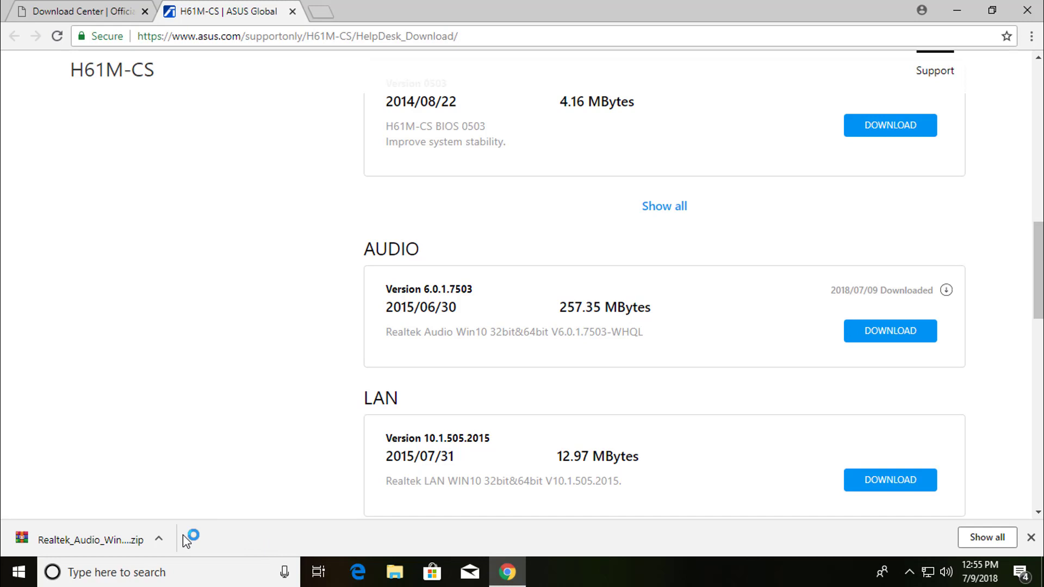
- Extract the downloaded Realtek audio zip into a new folder on the Desktop and close WinRAR
click(89, 540)
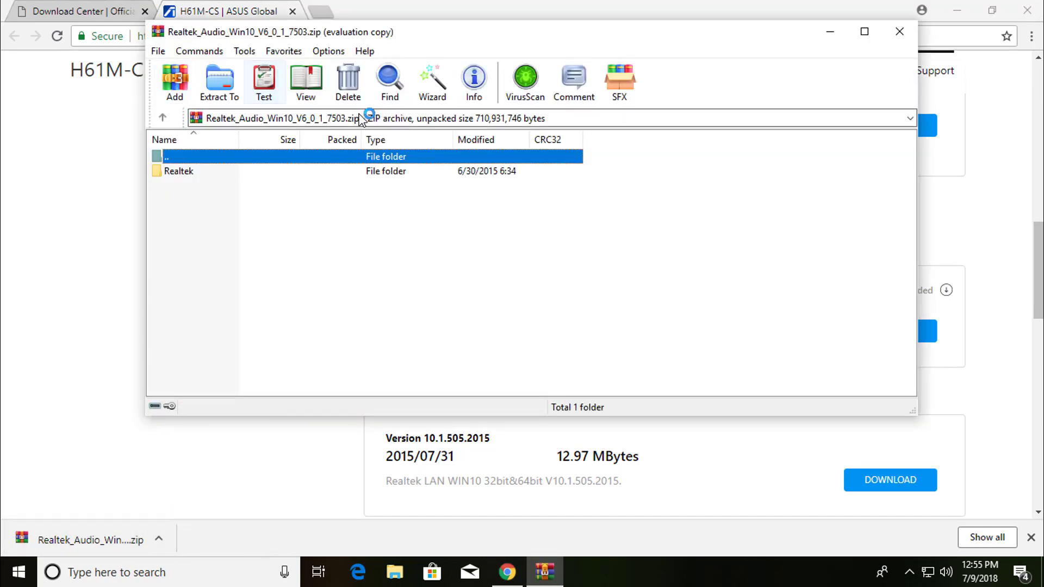
click(220, 83)
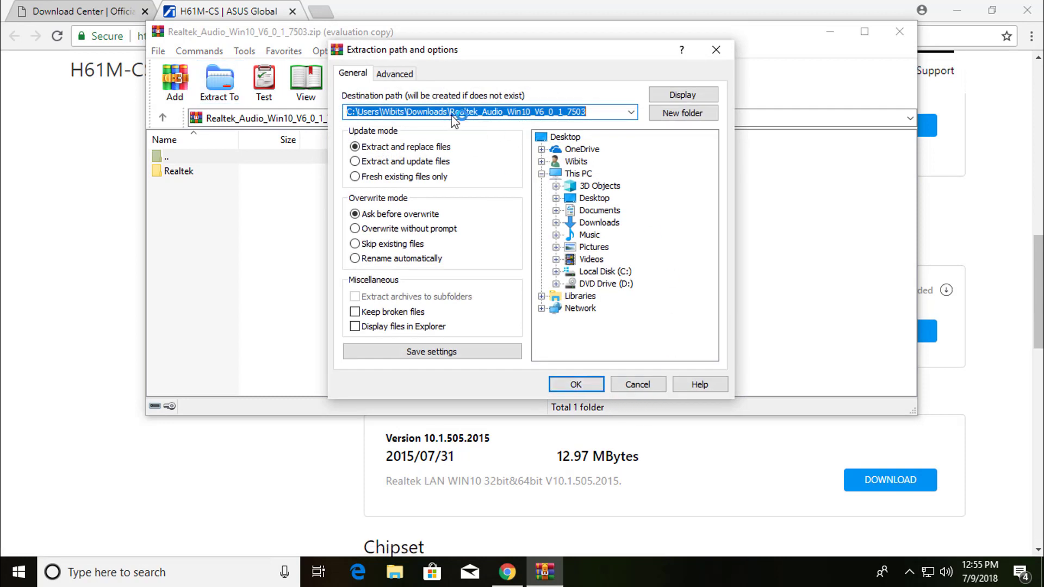
click(565, 137)
click(576, 384)
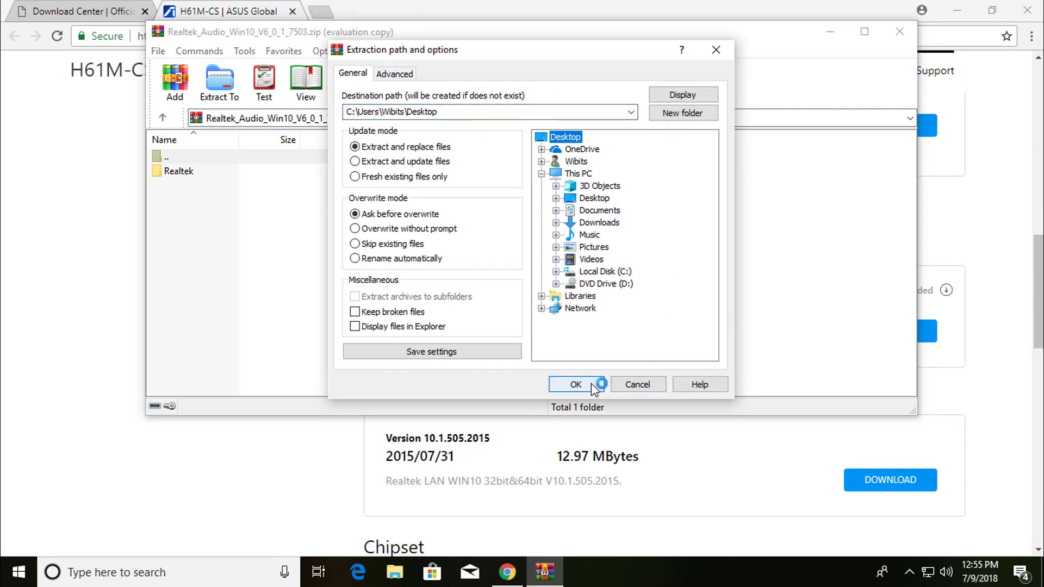
click(683, 113)
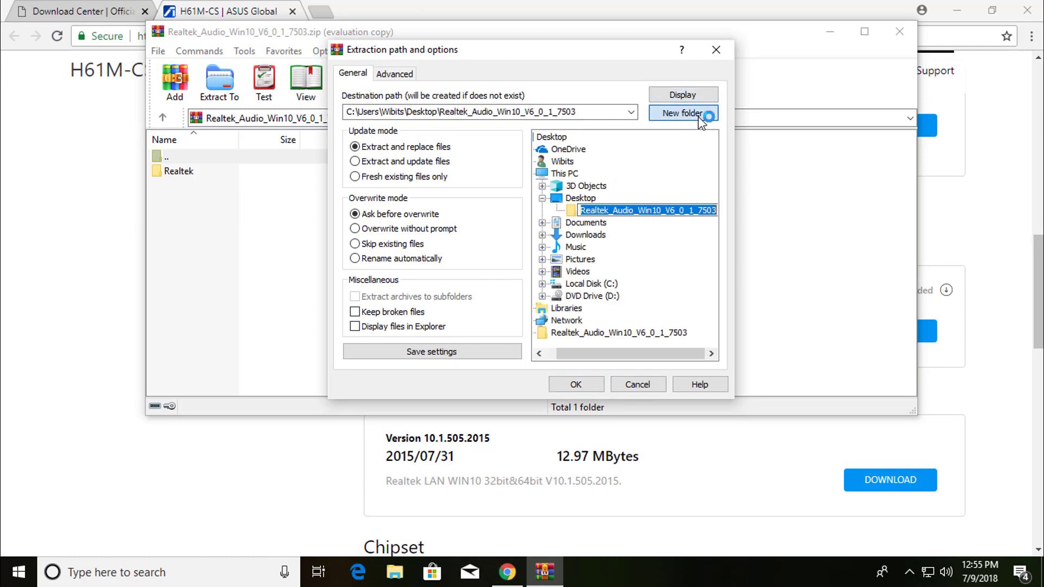
click(574, 384)
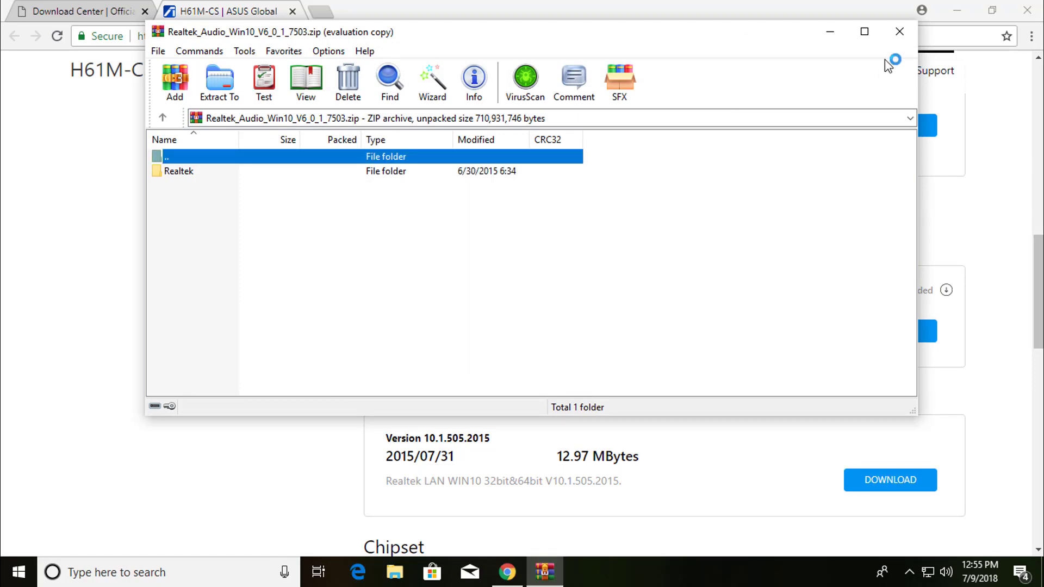
click(899, 33)
- Run AsusSetup from the extracted Realtek folder on the desktop
click(958, 11)
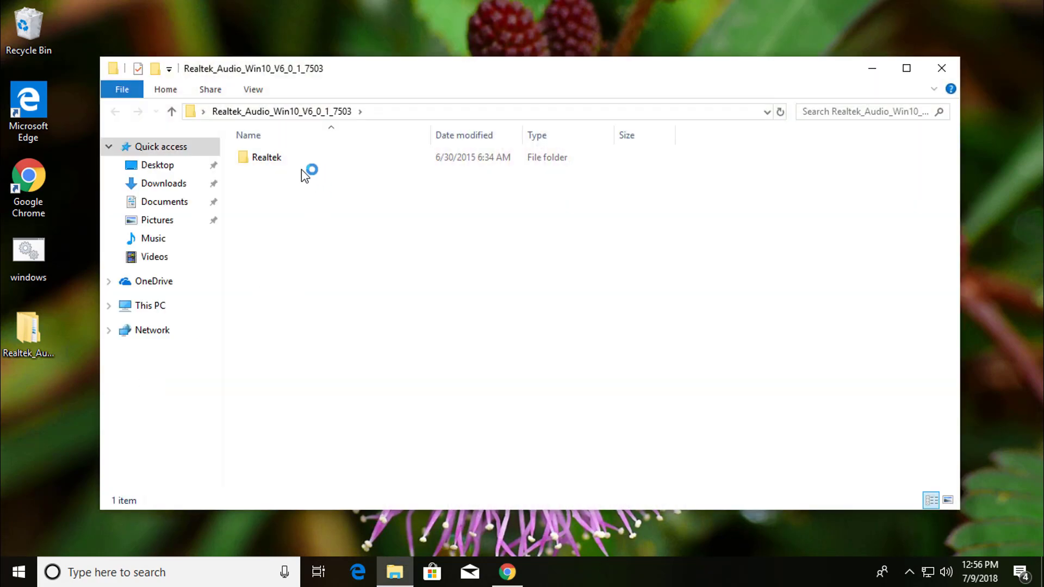
double_click(267, 157)
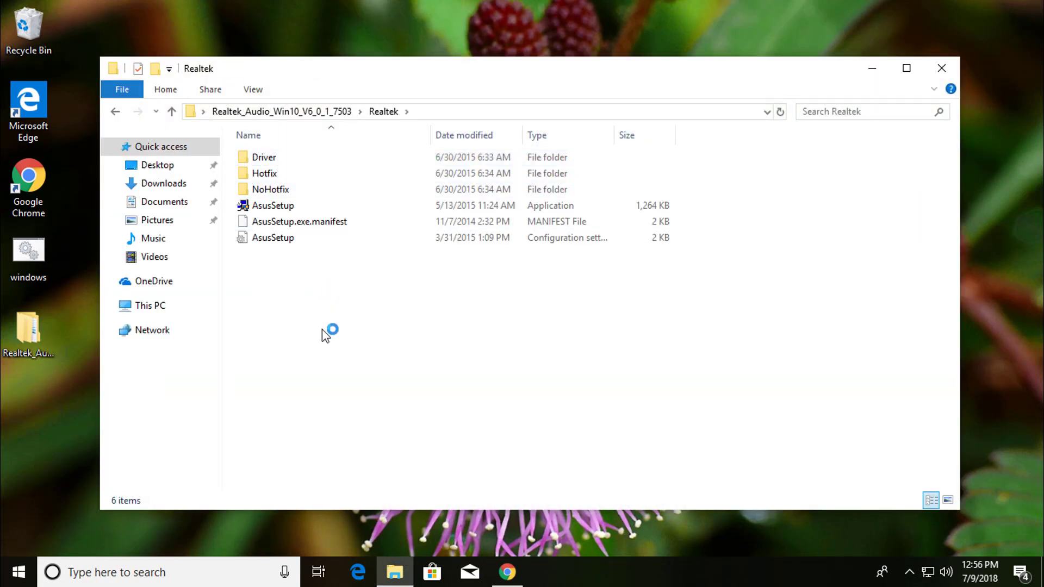
double_click(272, 206)
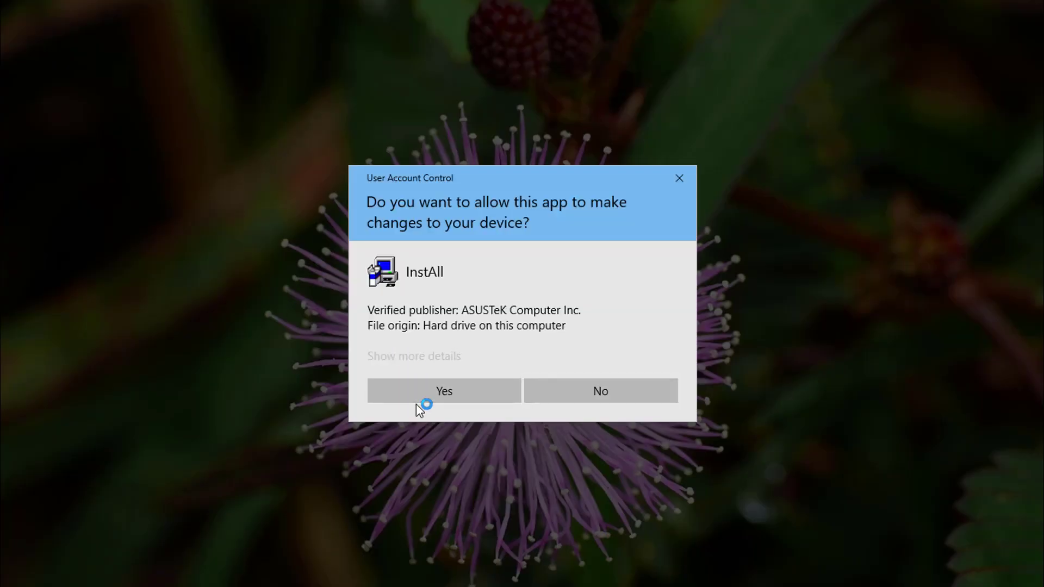
- Allow the installer to run and continue past the welcome page to install the audio driver
click(416, 398)
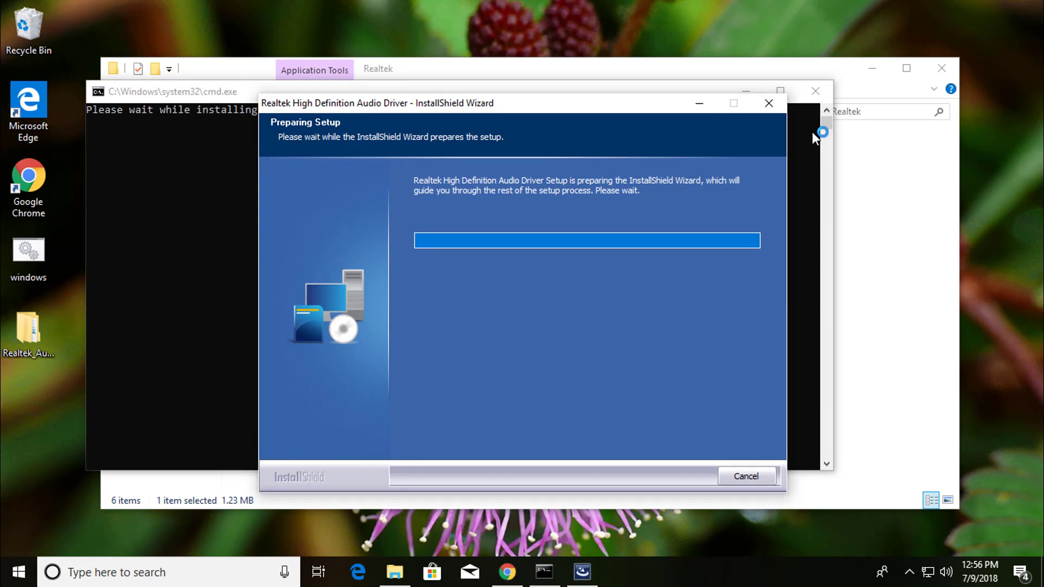
click(868, 78)
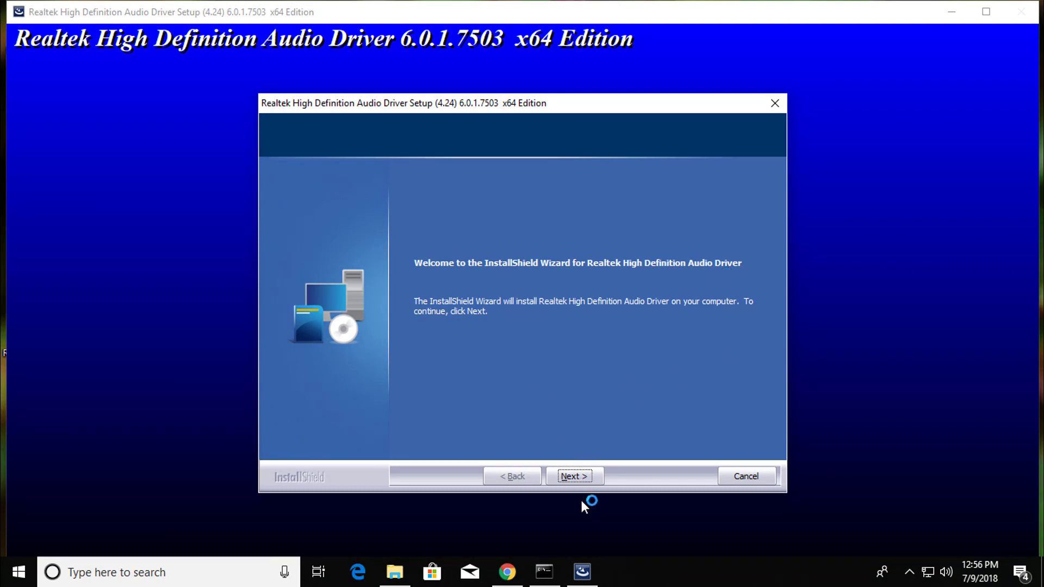
click(578, 480)
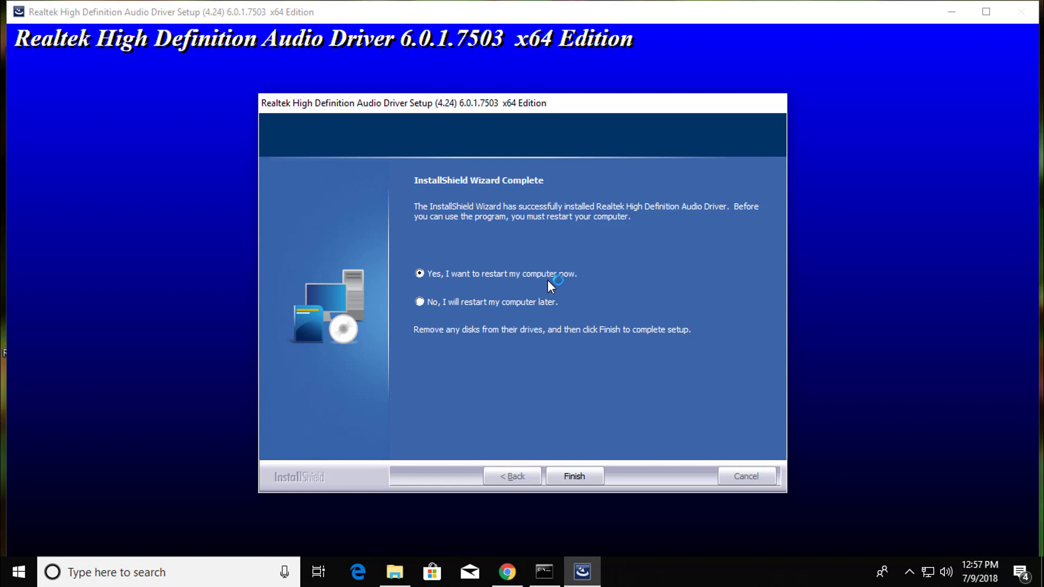
- Finish the InstallShield wizard with 'Yes, restart now' selected
click(580, 477)
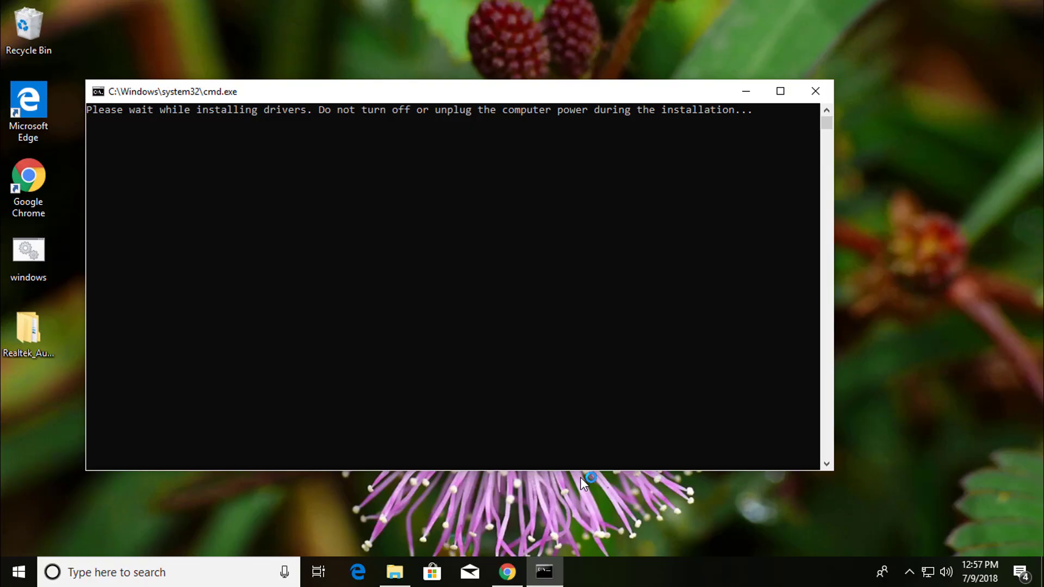